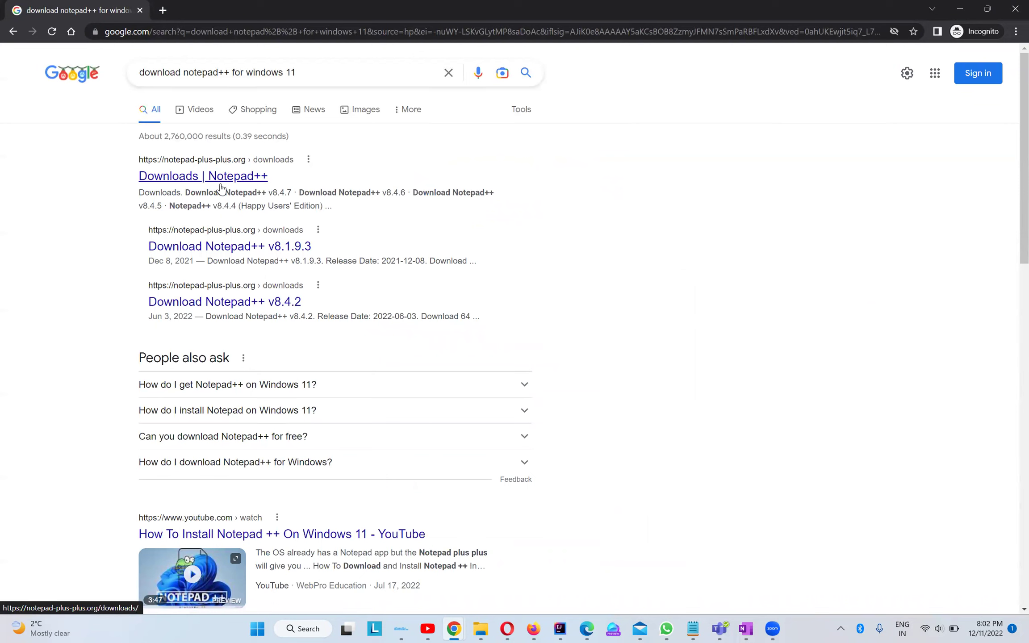
Open the official Notepad++ downloads page from the search results and go to the v8.4.7 release page.
left_click(230, 177)
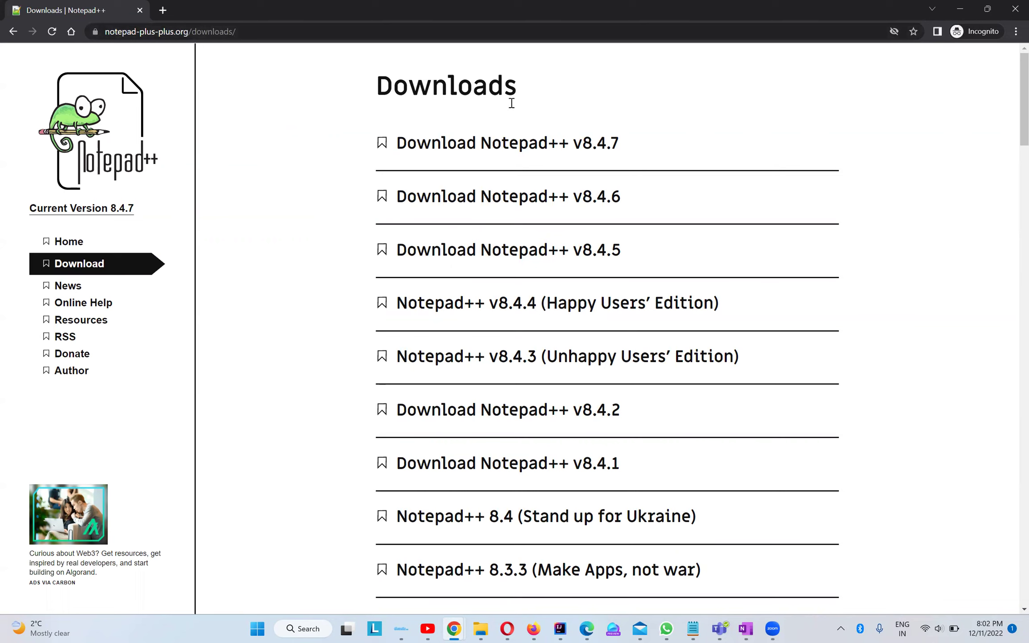
scroll(544, 302, "down", 3)
scroll(545, 301, "down", 3)
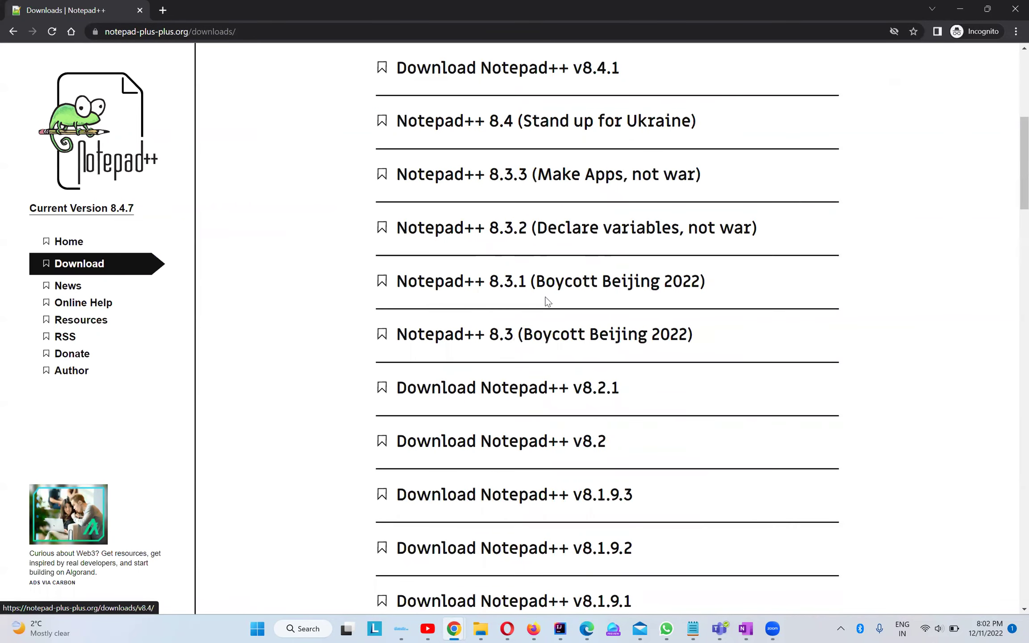
scroll(545, 301, "up", 6)
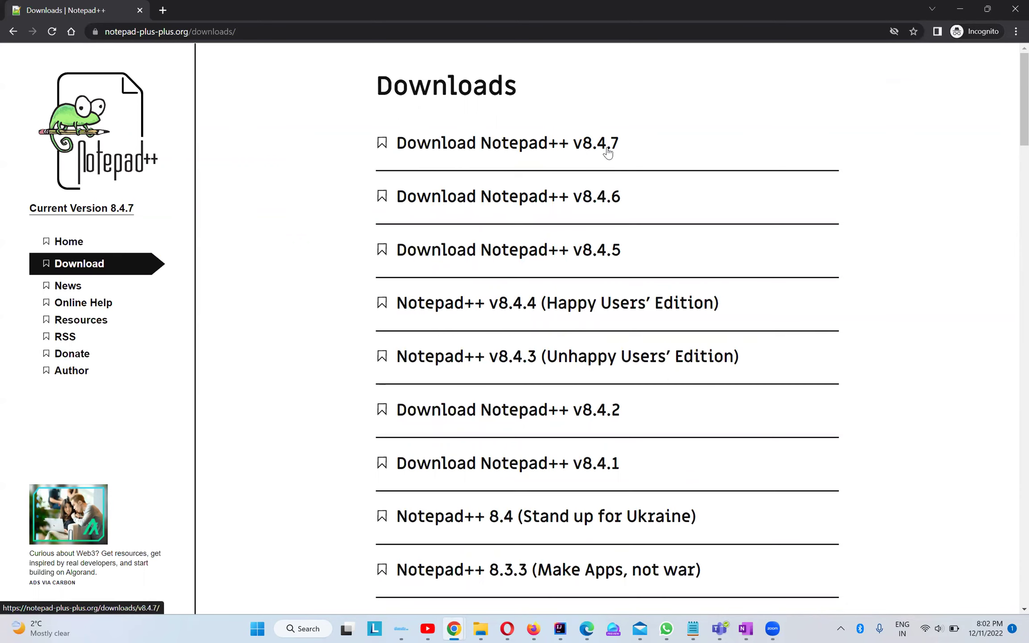
left_click(577, 147)
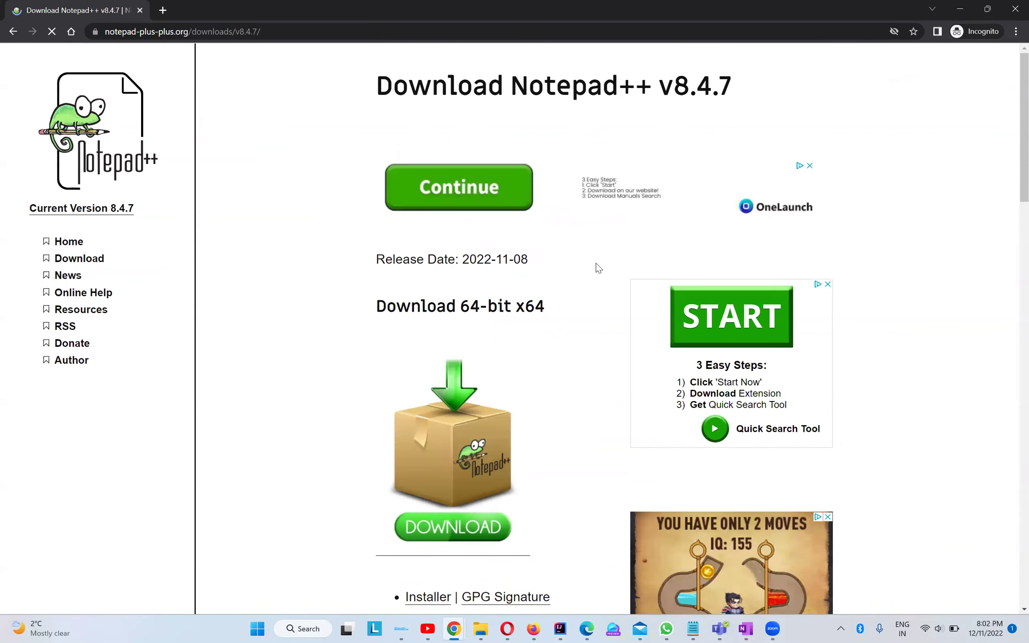
Review the download options for Notepad++ v8.4.7 and download the 64-bit x64 installer.
scroll(595, 263, "down", 3)
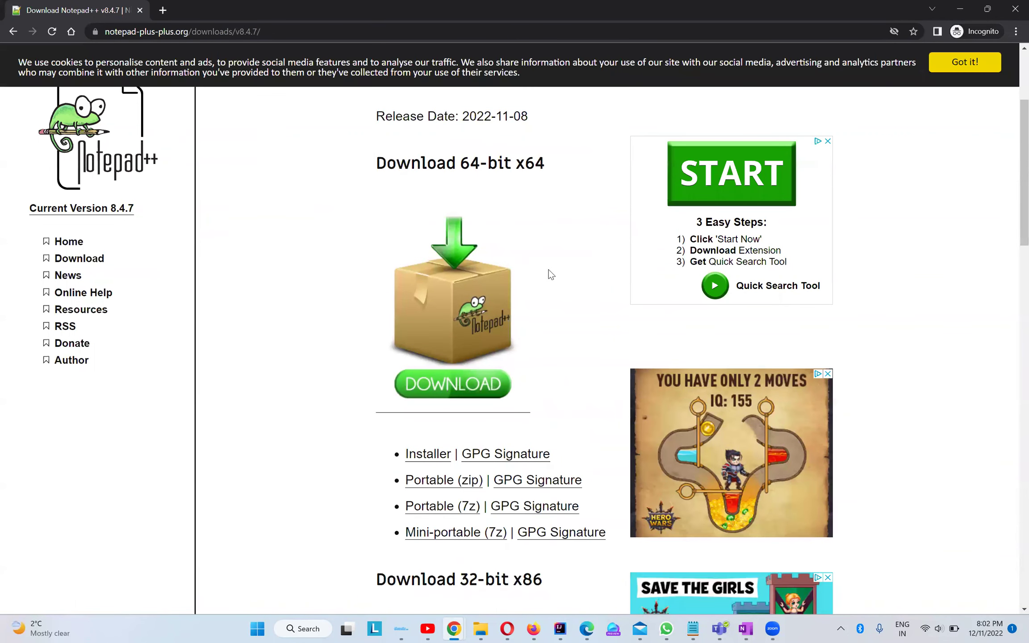
scroll(473, 339, "down", 1)
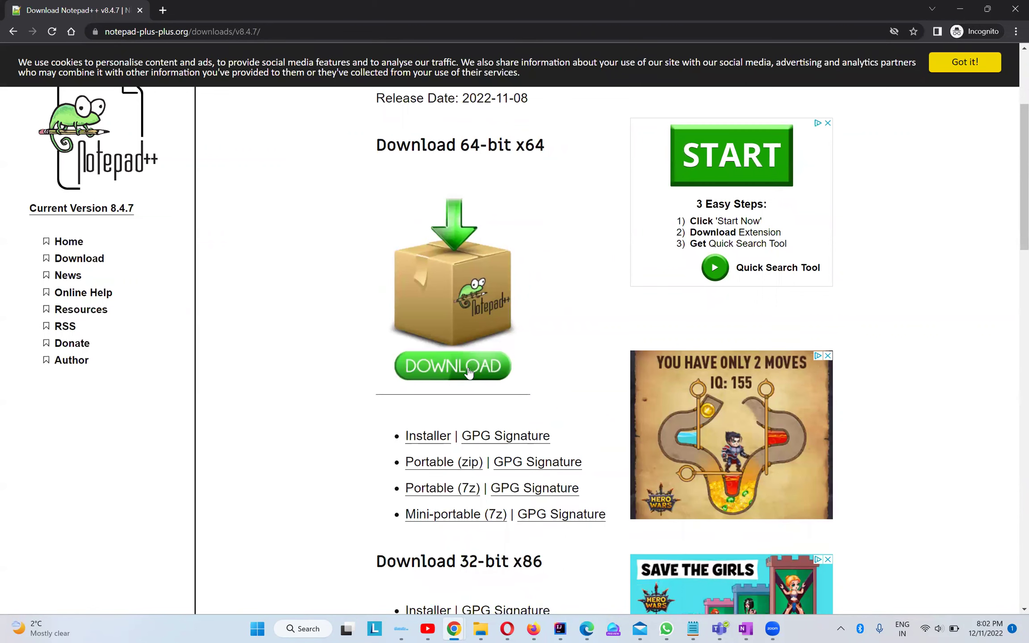
scroll(304, 398, "down", 2)
scroll(304, 397, "down", 4)
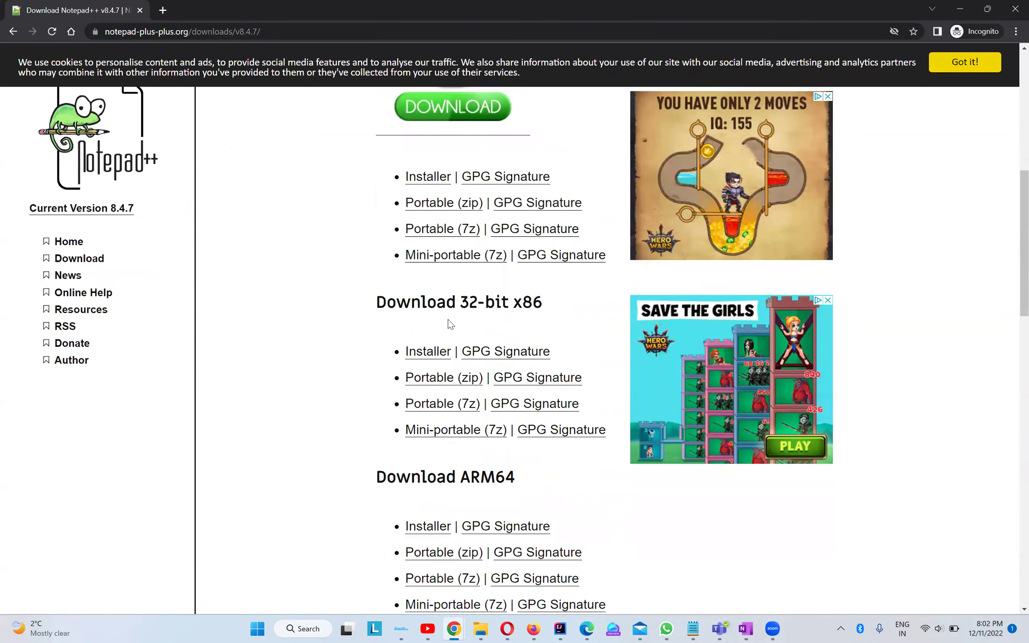
scroll(302, 407, "down", 3)
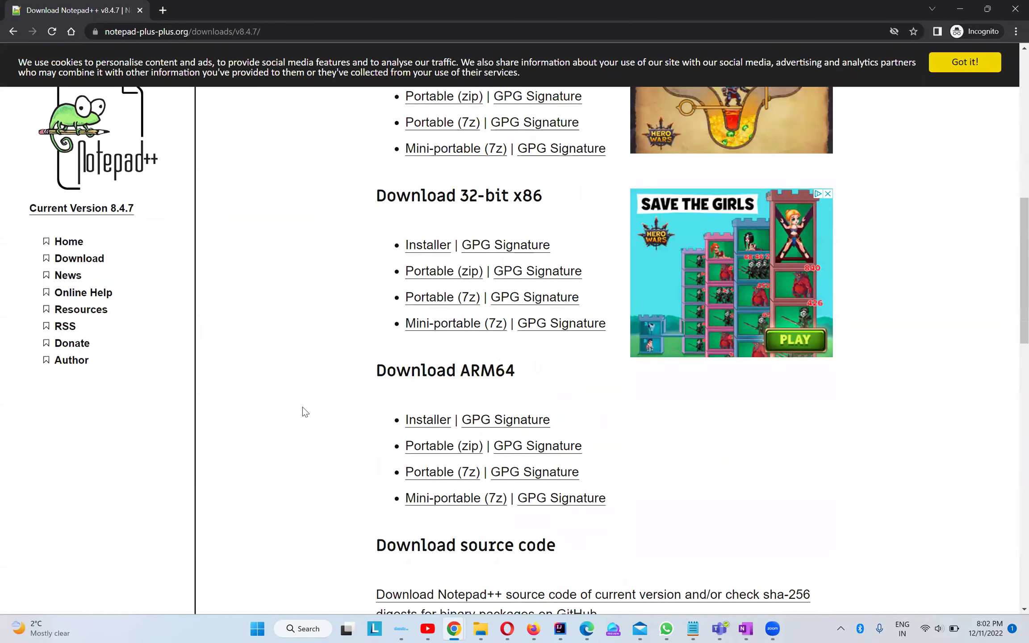
scroll(558, 314, "down", 1)
scroll(558, 314, "up", 13)
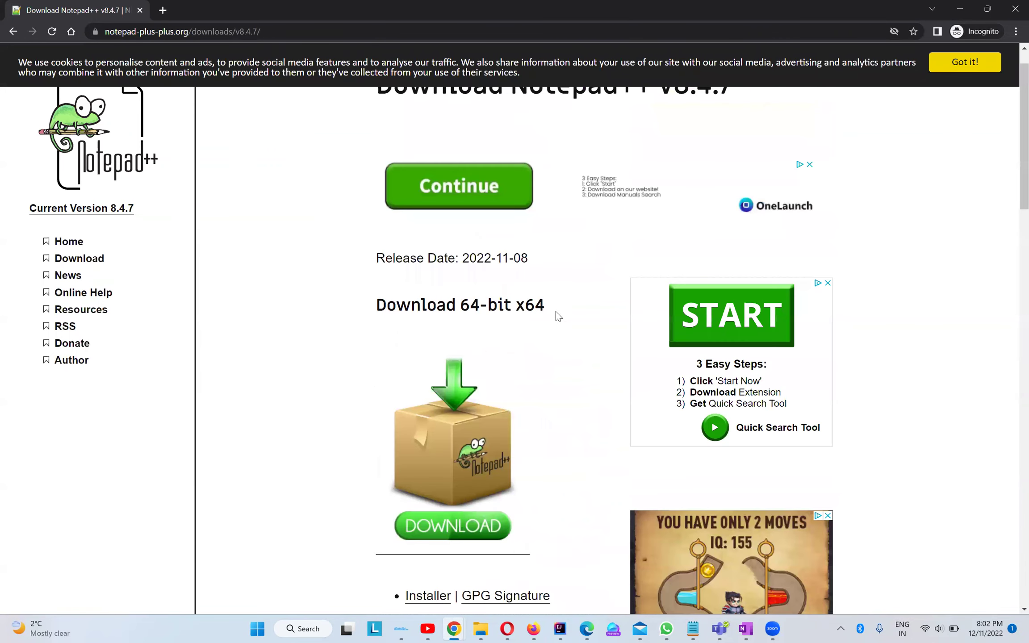
scroll(556, 311, "down", 3)
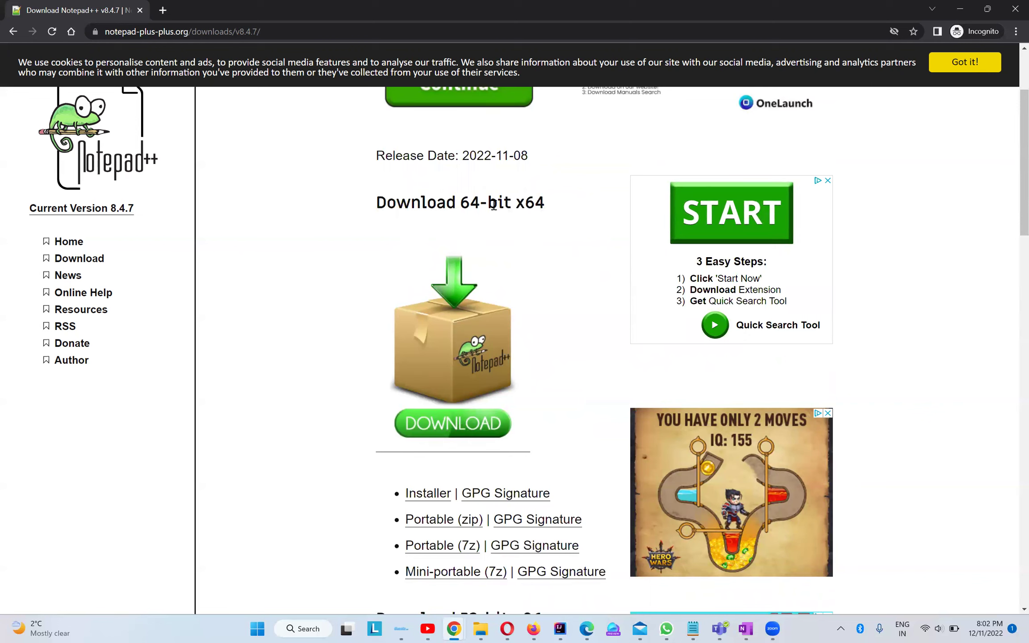
left_click(468, 424)
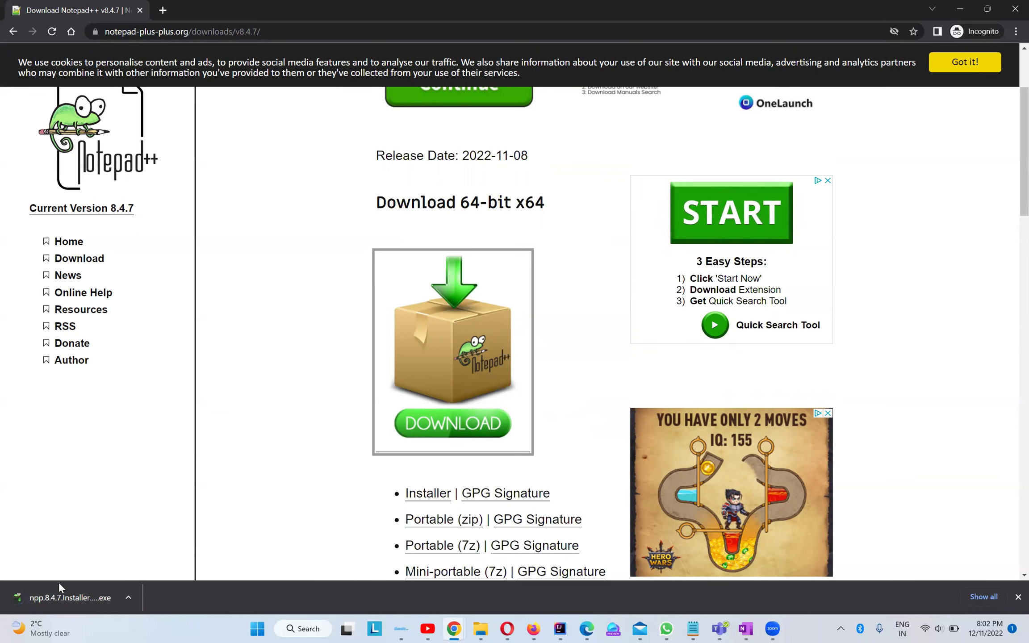
Run the downloaded Notepad++ installer and confirm English as the installer language.
left_click(71, 598)
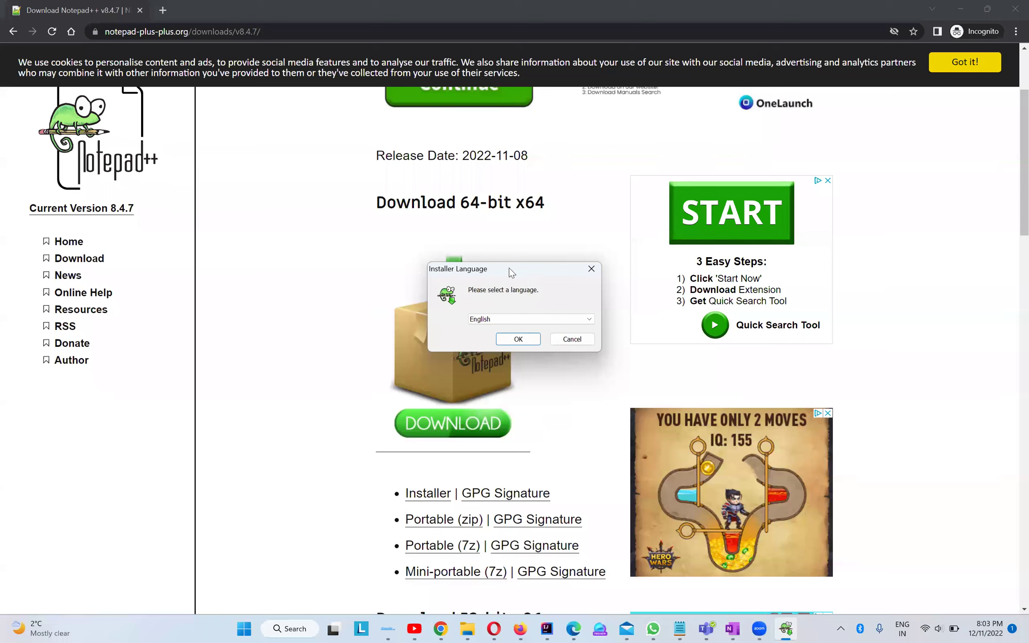
left_click_drag(511, 273, 498, 270)
left_click(566, 317)
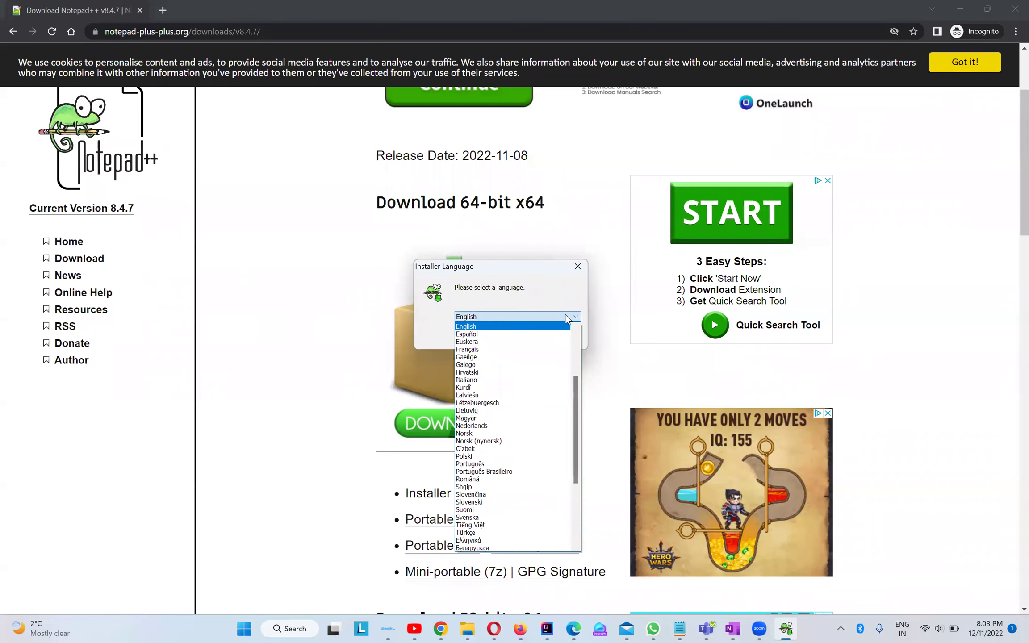
left_click(566, 317)
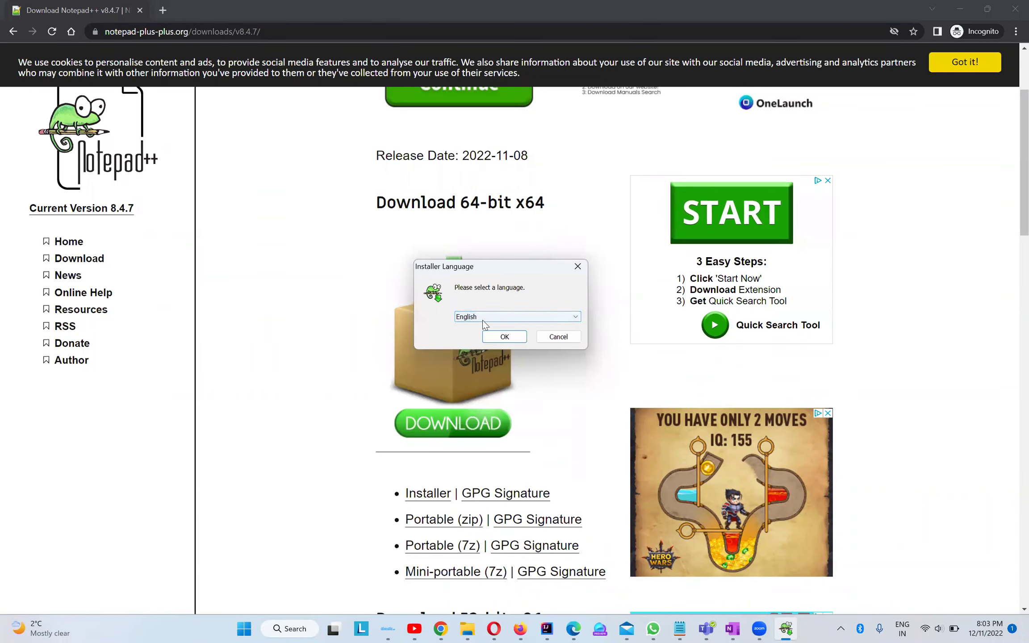
left_click(513, 338)
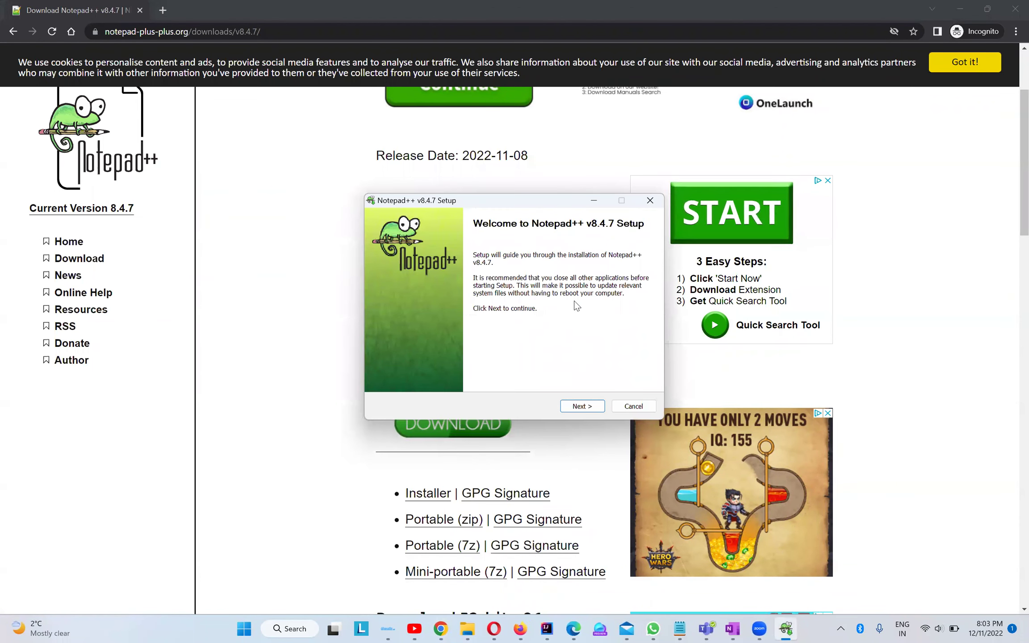
Accept the license agreement and keep C:\Program Files\Notepad++ as the destination folder.
left_click(592, 408)
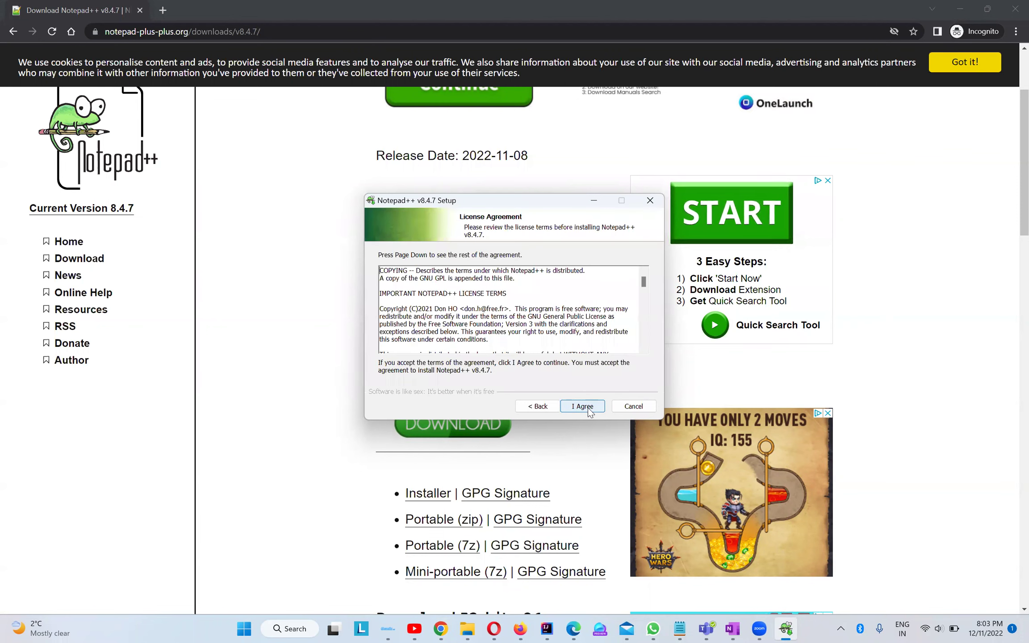
left_click(588, 408)
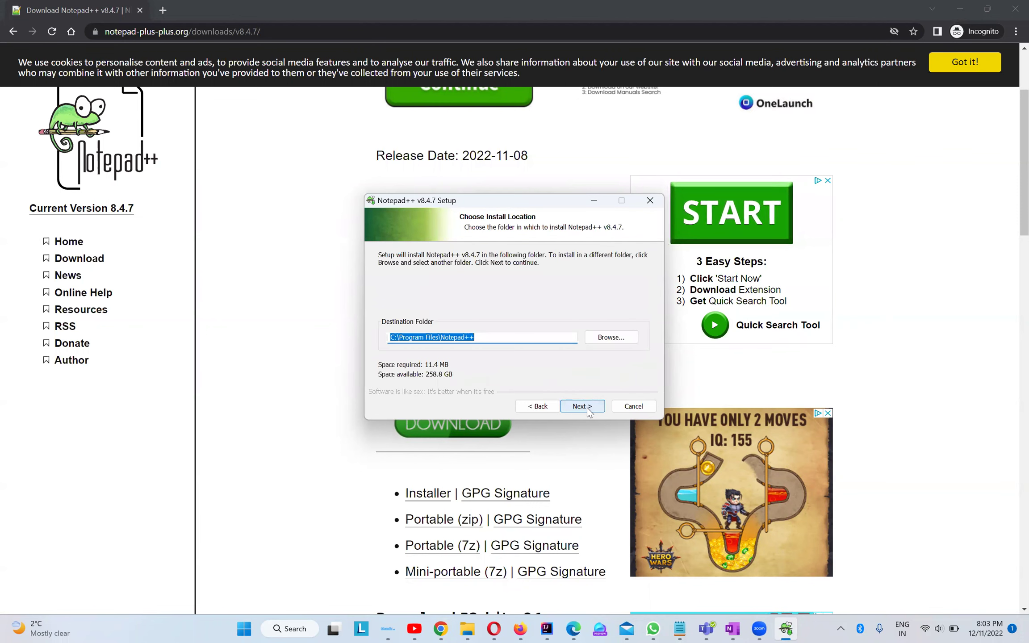
left_click(507, 337)
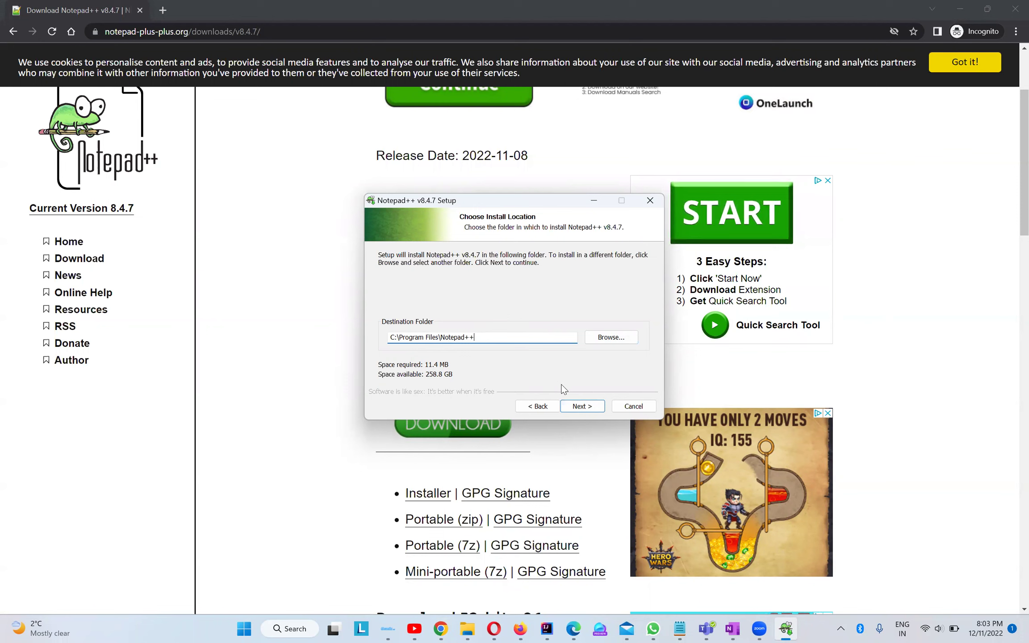
left_click(581, 407)
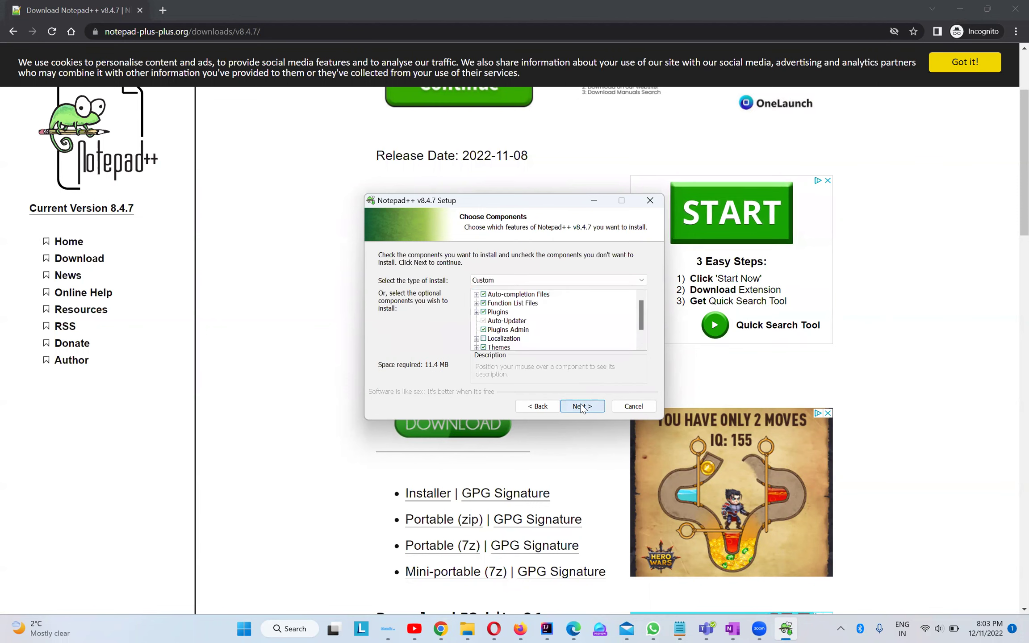
Accept the Custom component selection, leave the desktop shortcut option off, and install Notepad++ v8.4.7.
left_click(581, 407)
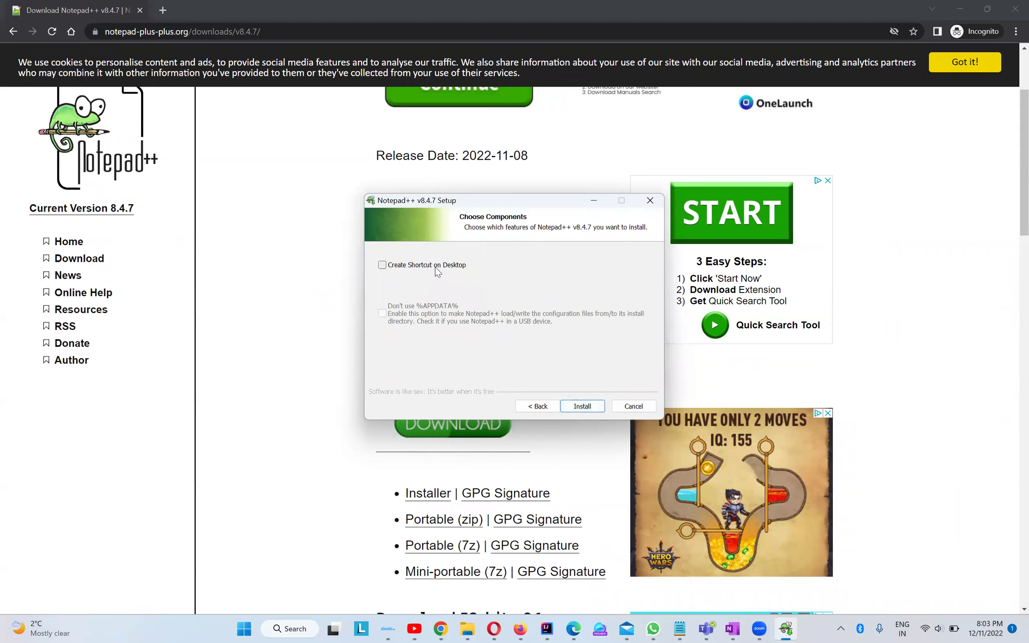
left_click(383, 265)
left_click(382, 265)
left_click(582, 406)
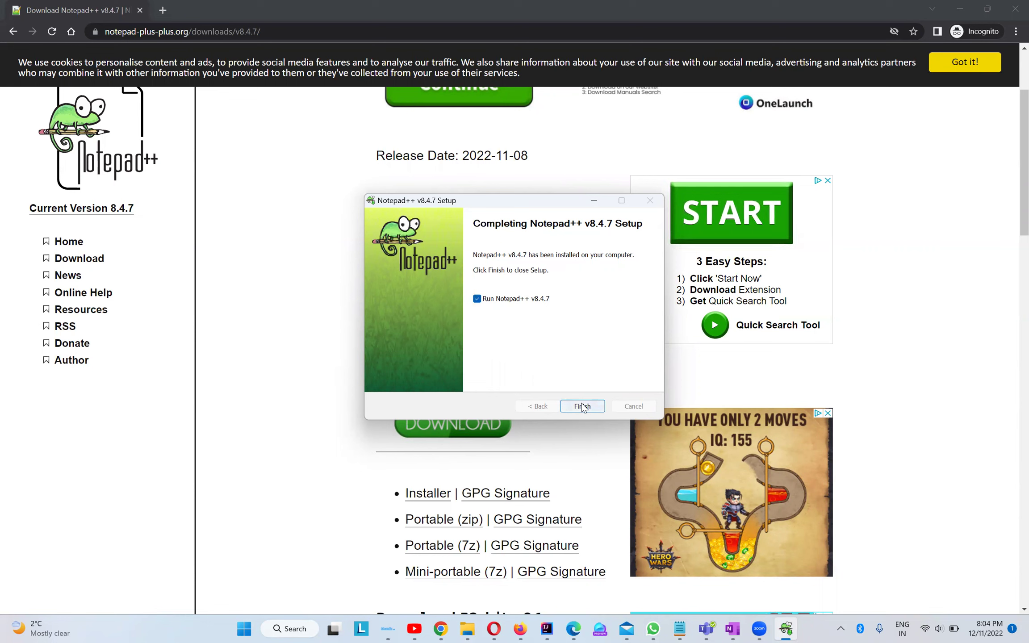
Finish the setup with Run Notepad++ v8.4.7 enabled and maximize the editor window showing change.log.
left_click(582, 406)
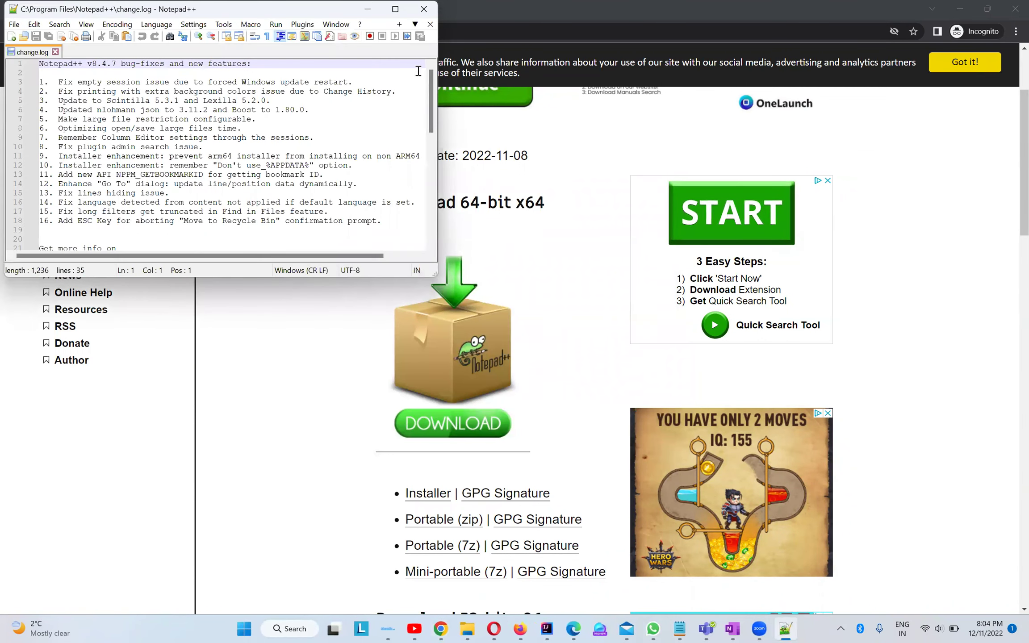
left_click(397, 8)
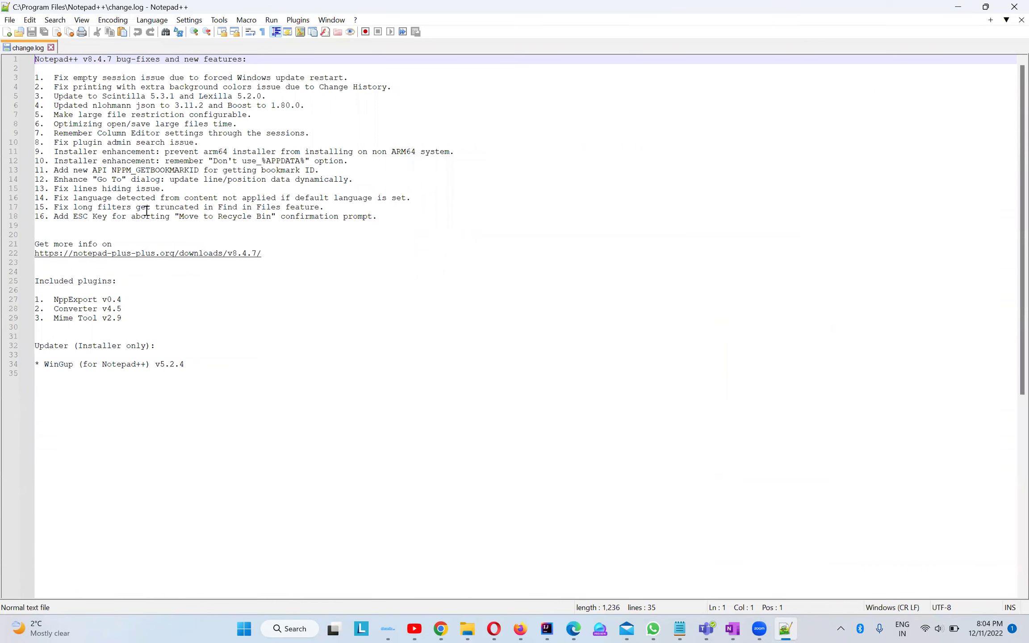
left_click_drag(196, 352, 53, 68)
left_click(128, 70)
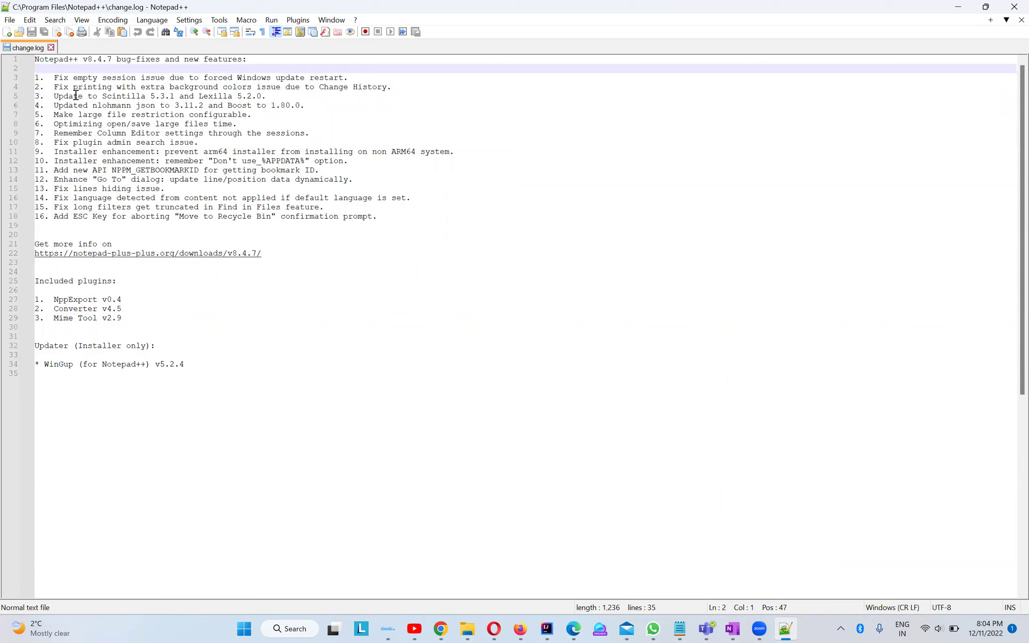
Create a new document and enter the text "You can write some thing here".
left_click(28, 21)
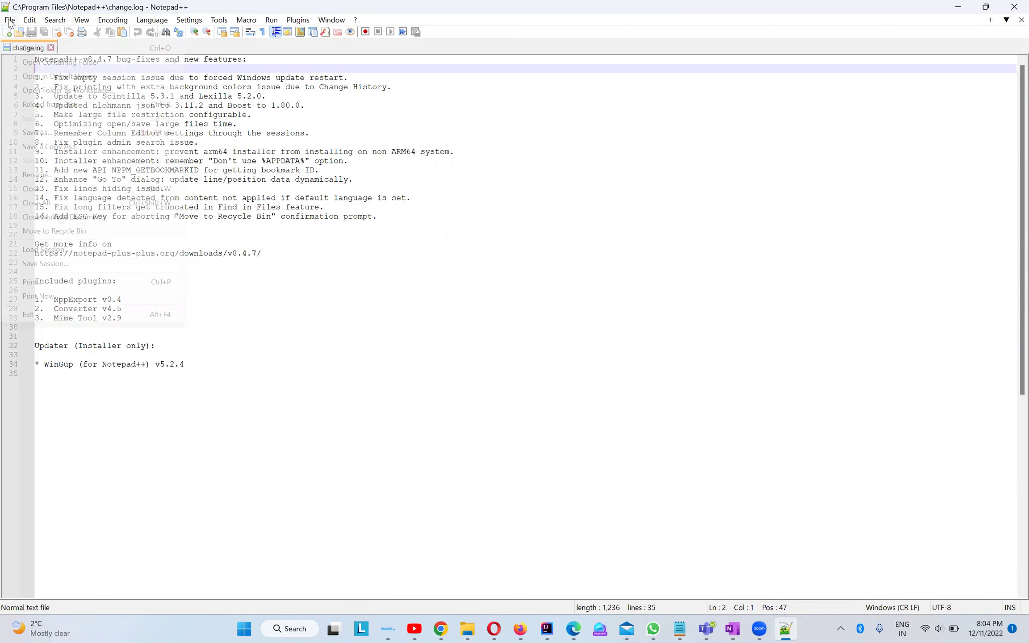
mouse_move(9, 21)
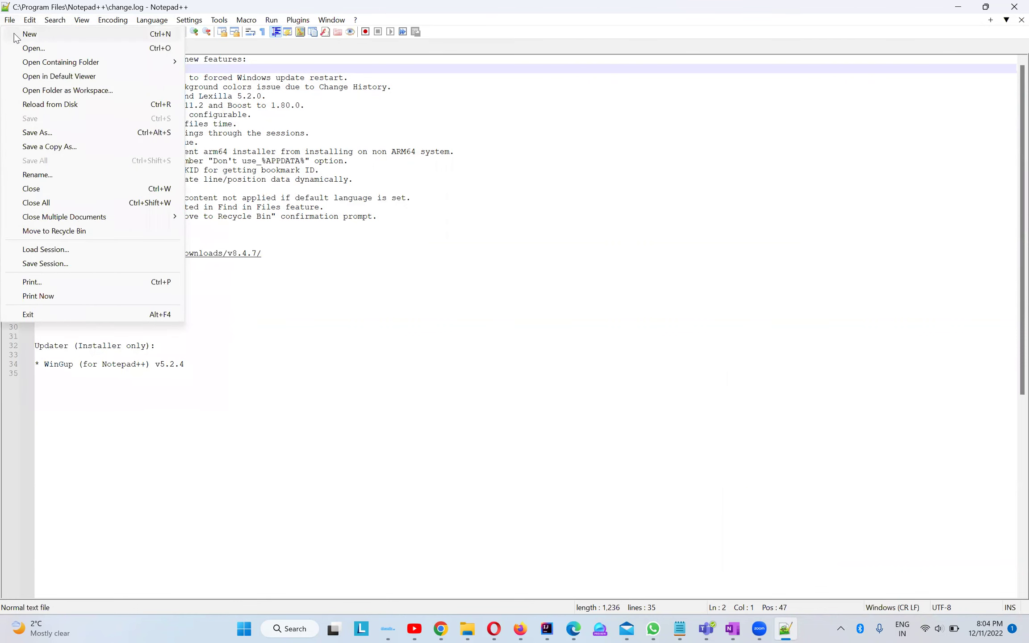
left_click(31, 34)
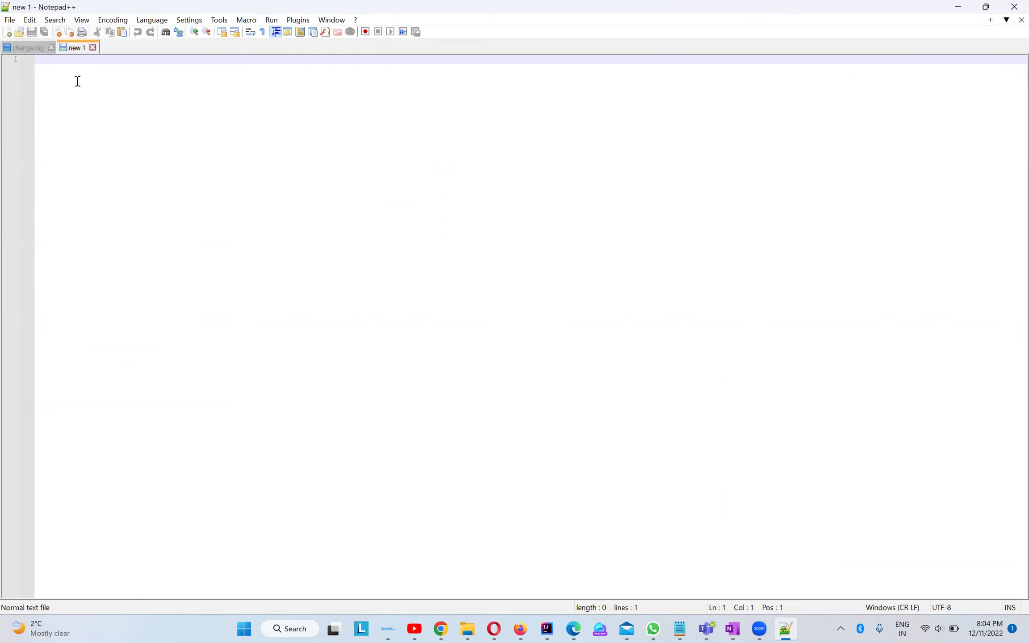
type("Youc")
type("can wri")
type("te some thing here")
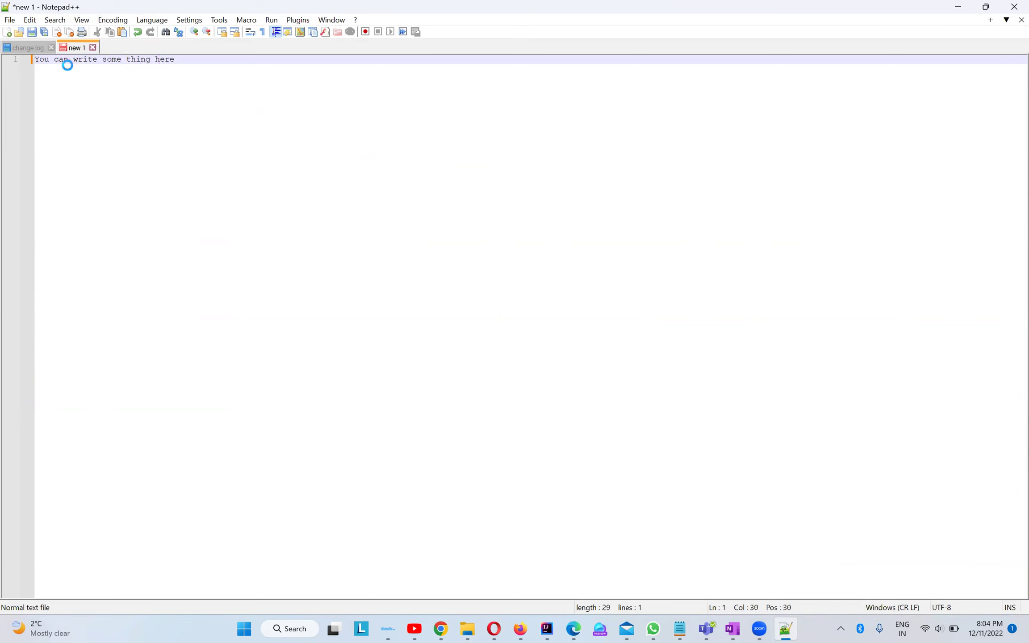
key("ctrl+s")
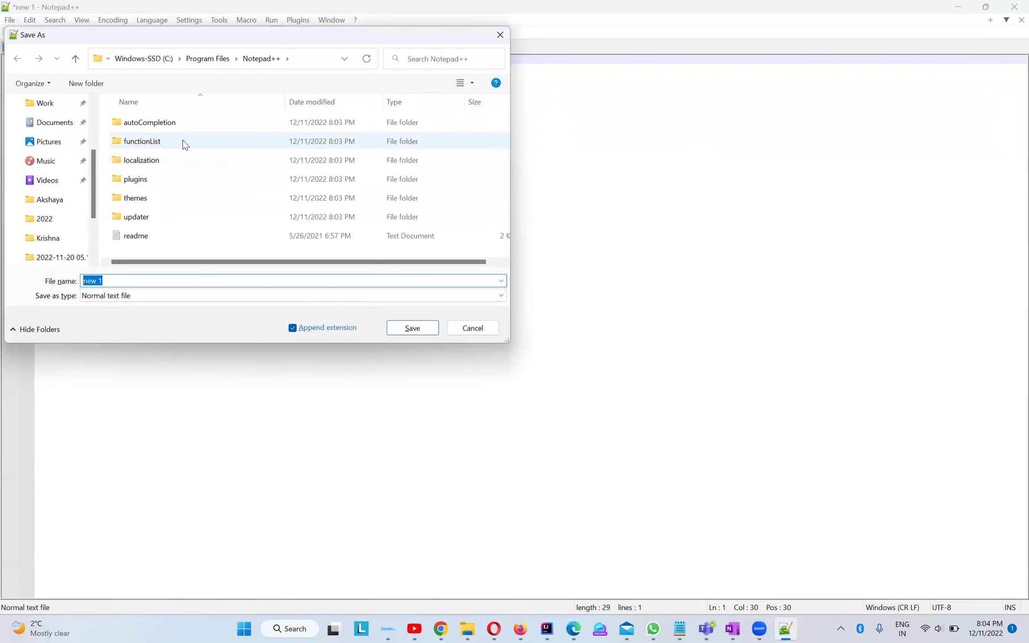
left_click(499, 37)
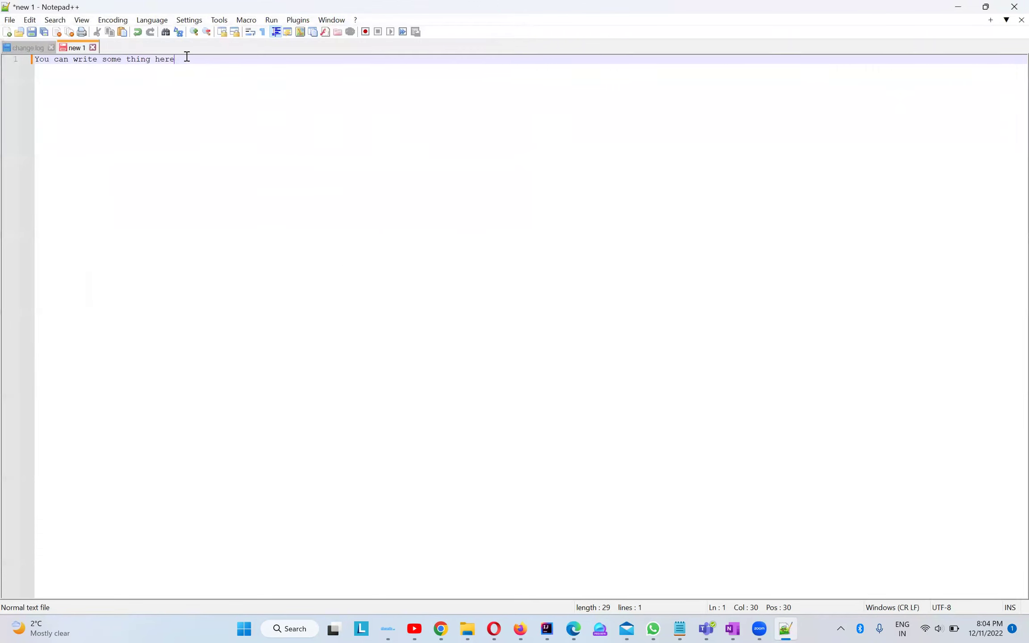
left_click(23, 35)
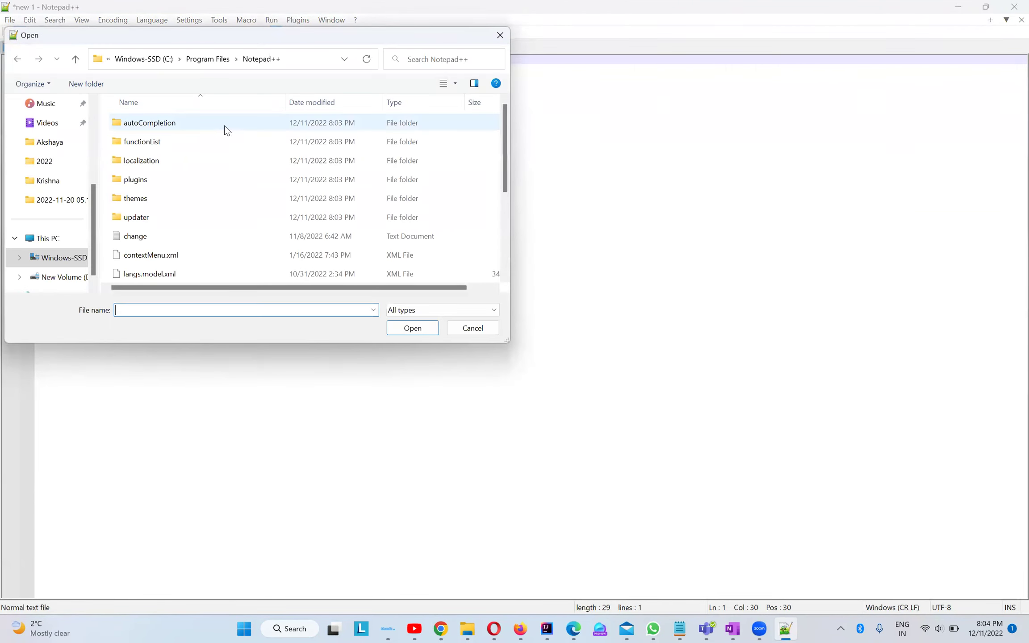
left_click(500, 37)
Open the readme text document from the Notepad++ program folder and look through its contents.
left_click(11, 20)
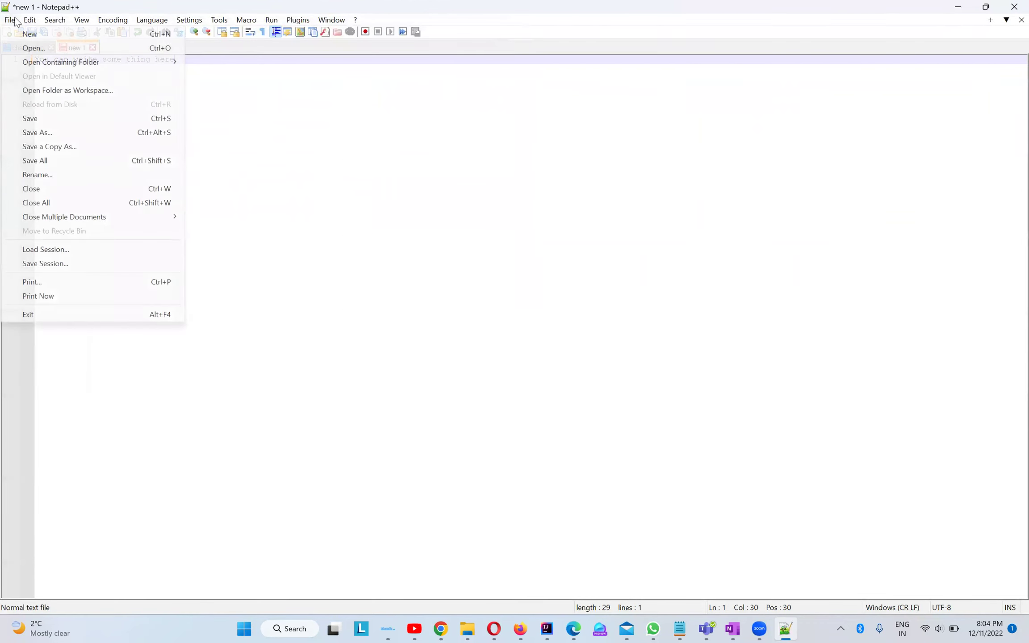
left_click(28, 49)
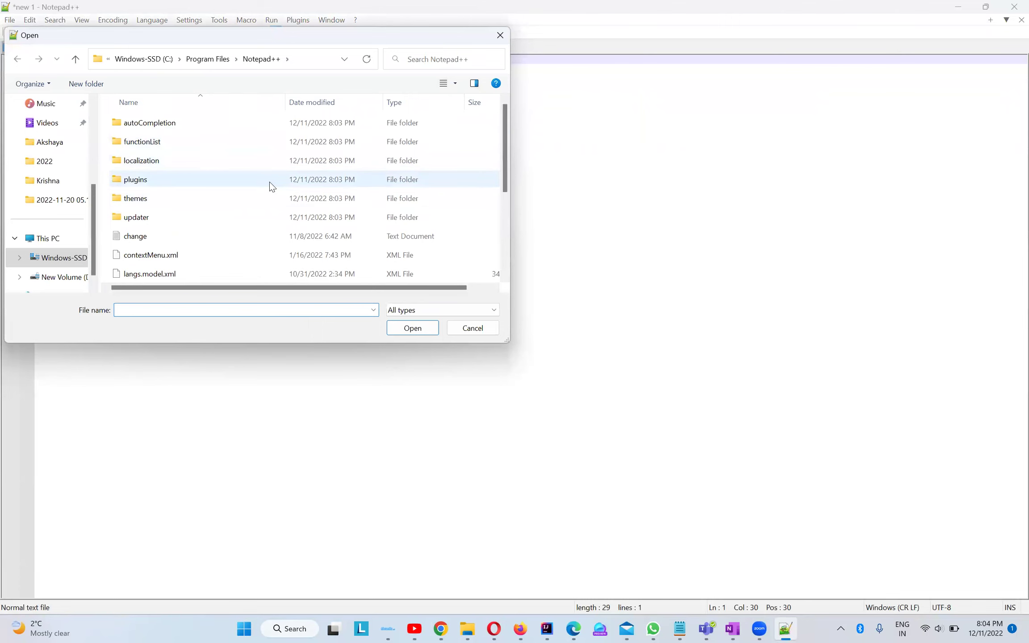
scroll(269, 182, "down", 3)
scroll(269, 183, "up", 3)
scroll(269, 188, "down", 3)
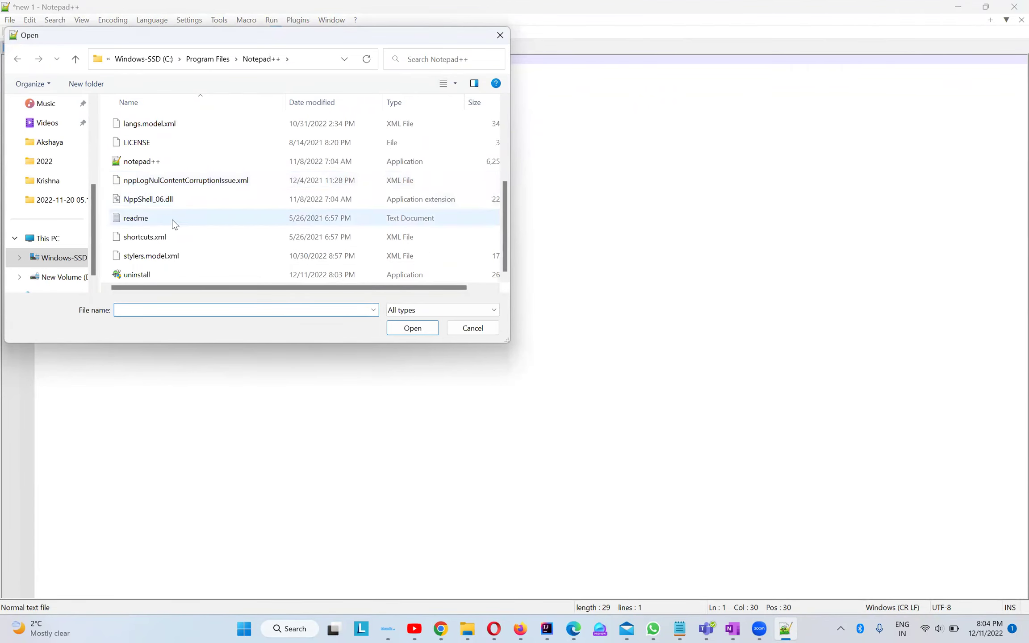
left_click(235, 220)
left_click(412, 328)
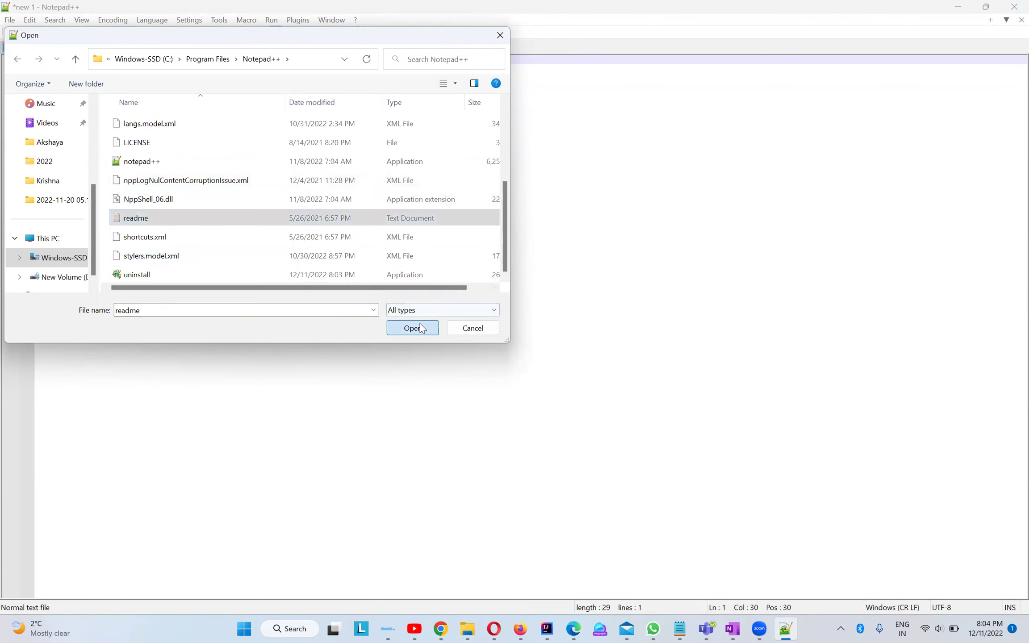
scroll(181, 273, "down", 5)
scroll(182, 274, "up", 5)
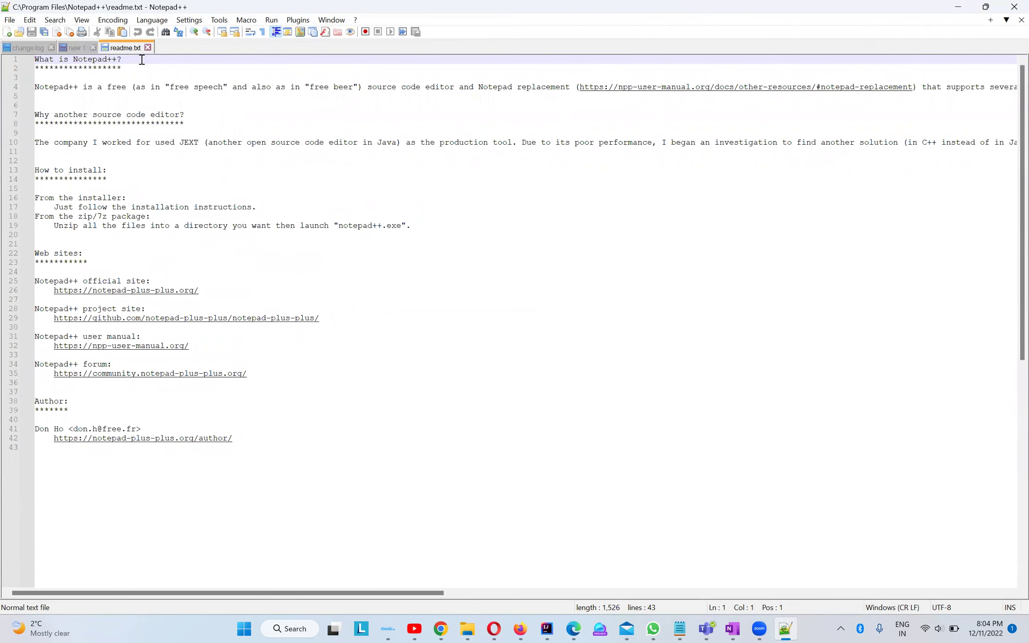
Create five more blank documents after readme.txt, new 2 through new 6.
double_click(173, 48)
double_click(202, 47)
double_click(251, 48)
double_click(285, 50)
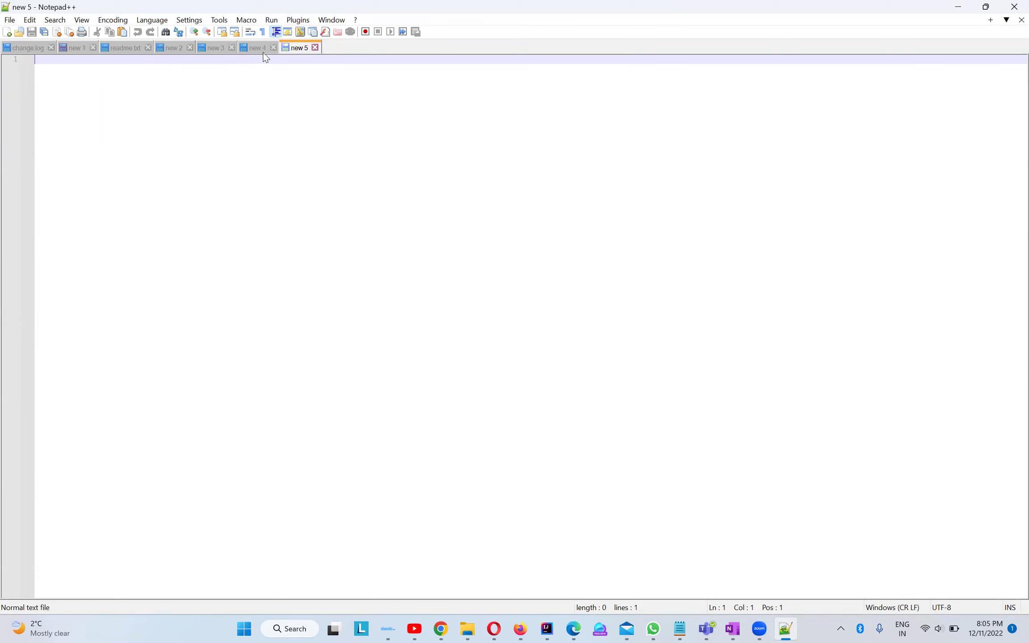
double_click(339, 52)
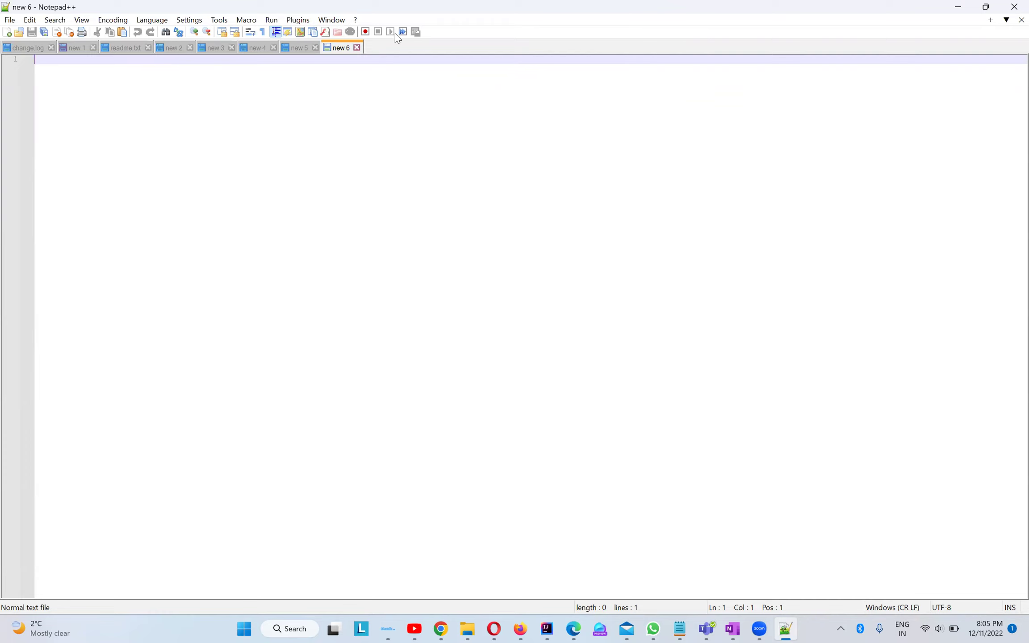
Switch back through the open documents from new 5 to new 2 and on to readme.txt.
left_click(292, 51)
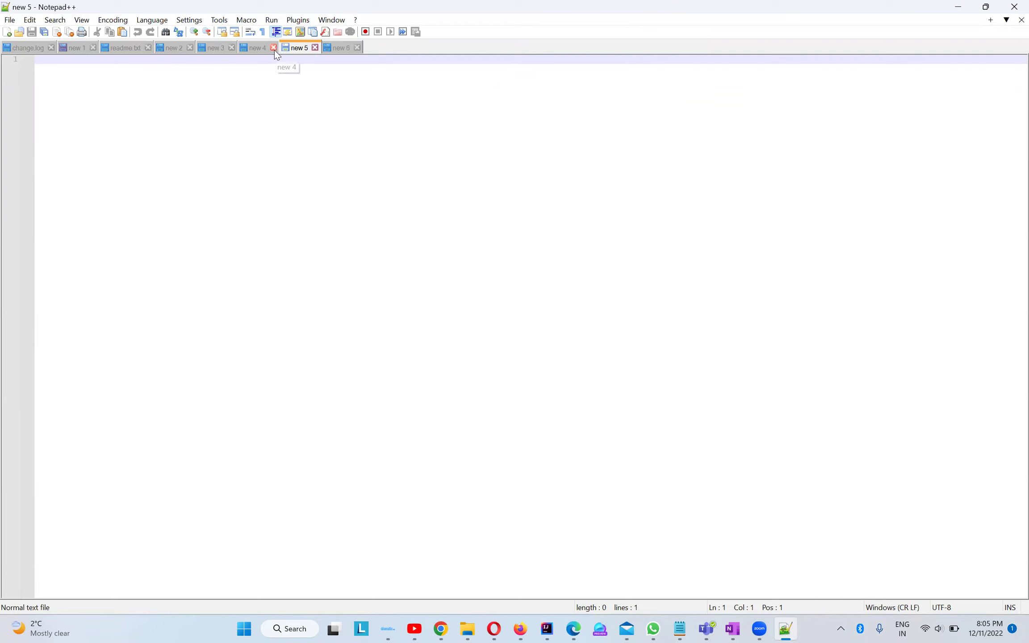
left_click(259, 48)
left_click(220, 50)
left_click(178, 47)
left_click(134, 45)
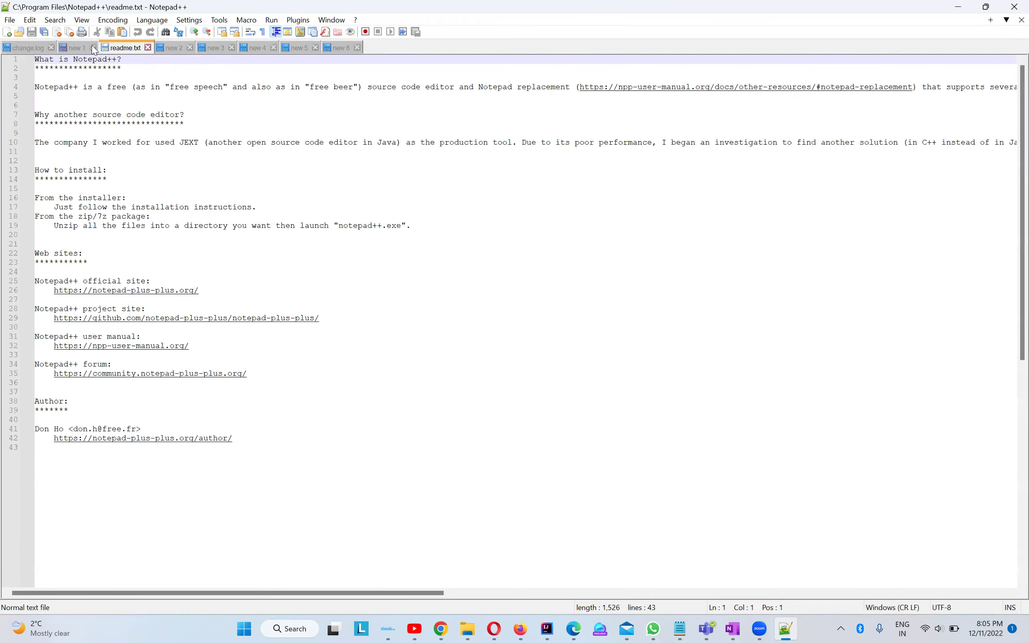